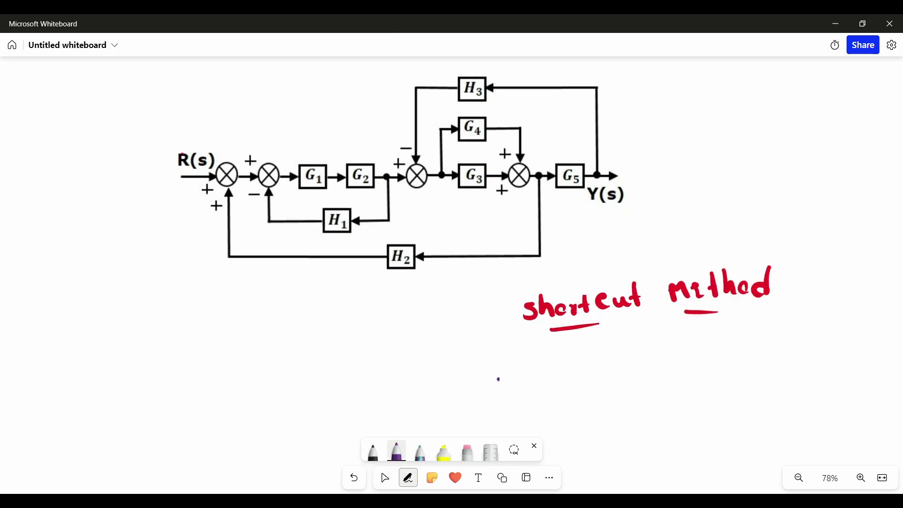
- Handwrite 'T.F = Forwards Path' in purple ink with a fraction line beneath it
left_click_drag(498, 379, 519, 378)
left_click_drag(511, 381, 510, 400)
left_click(522, 394)
left_click_drag(542, 376, 541, 398)
left_click_drag(538, 377, 551, 376)
left_click_drag(540, 387, 588, 383)
left_click(575, 382)
left_click_drag(574, 392, 590, 392)
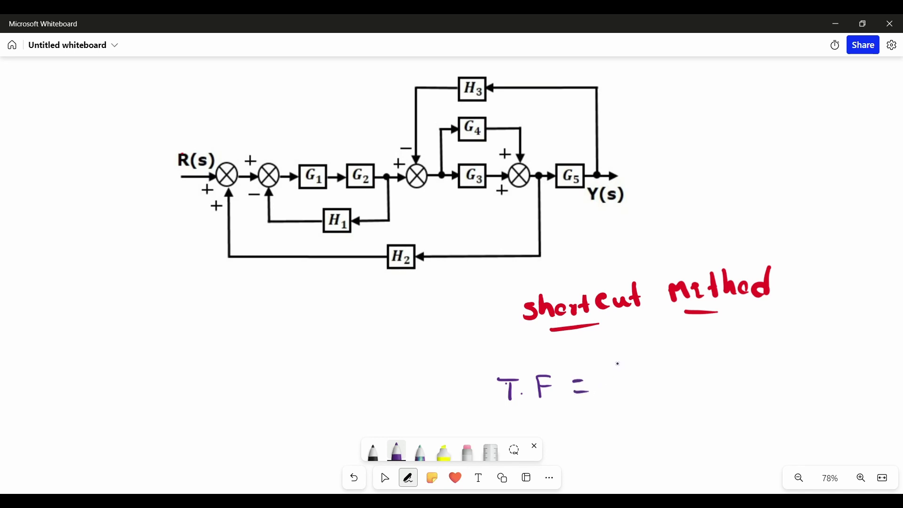
mouse_move(616, 348)
left_mouse_down()
mouse_move(798, 343)
mouse_move(819, 369)
left_mouse_up()
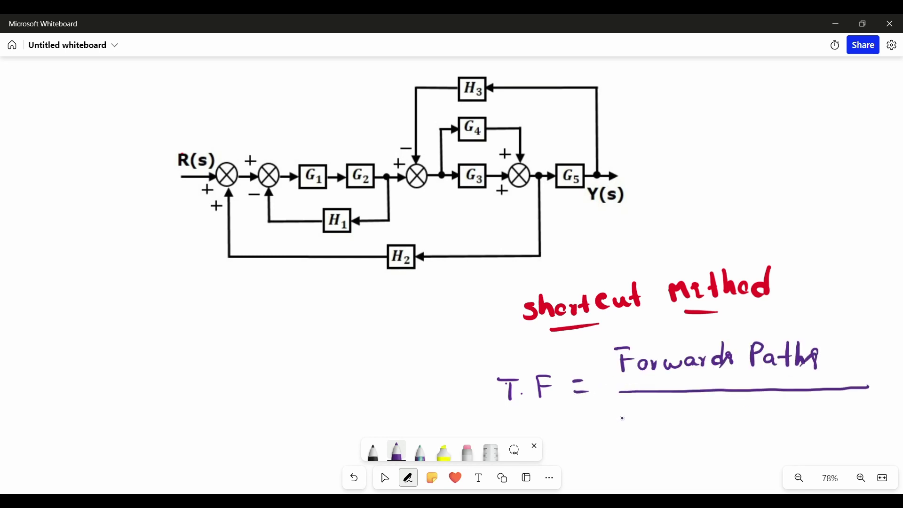
left_click_drag(620, 391, 869, 387)
- Write the denominator '1 ± ΣL ∓ 2·N·L' under the fraction line
mouse_move(628, 412)
left_mouse_down()
mouse_move(627, 431)
mouse_move(656, 424)
left_mouse_up()
mouse_move(648, 417)
left_mouse_down()
mouse_move(665, 417)
mouse_move(667, 432)
mouse_move(692, 428)
mouse_move(701, 410)
mouse_move(701, 427)
left_mouse_up()
left_click(710, 418)
left_click_drag(721, 412, 732, 424)
mouse_move(747, 410)
left_mouse_down()
mouse_move(762, 409)
mouse_move(756, 433)
left_mouse_up()
left_click(800, 421)
mouse_move(773, 413)
left_mouse_down()
mouse_move(791, 426)
mouse_move(827, 408)
mouse_move(851, 420)
left_mouse_up()
left_click(831, 422)
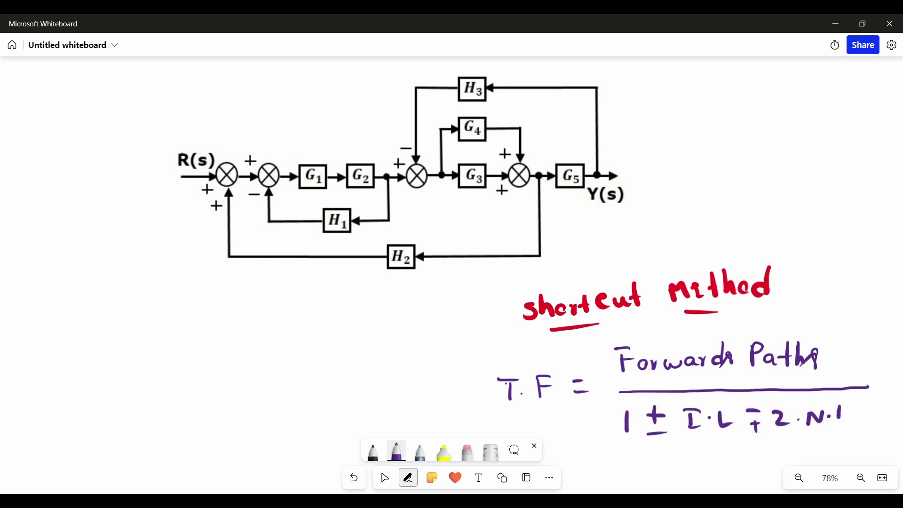
- Continue the denominator on the next line with '± 3·N·L ± …'
scroll(850, 420, "down", 3)
mouse_move(653, 344)
left_mouse_down()
mouse_move(669, 345)
mouse_move(672, 363)
mouse_move(742, 345)
mouse_move(770, 357)
left_mouse_up()
left_click(715, 356)
left_click(751, 351)
left_click_drag(794, 337, 793, 353)
left_click_drag(786, 346, 800, 346)
left_click_drag(786, 358, 800, 358)
left_click(823, 353)
left_click(832, 352)
left_click(860, 353)
left_click(865, 353)
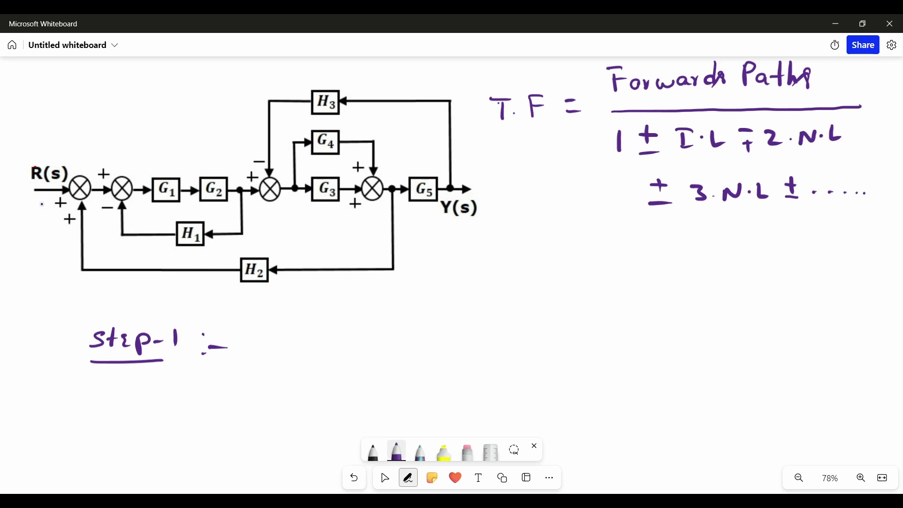
- Trace the path R(s)→G1→G2→G3→G5→Y(s) and write its gain G1G2G3G5 after step-1
mouse_move(35, 204)
left_mouse_down()
mouse_move(321, 216)
mouse_move(474, 203)
left_mouse_up()
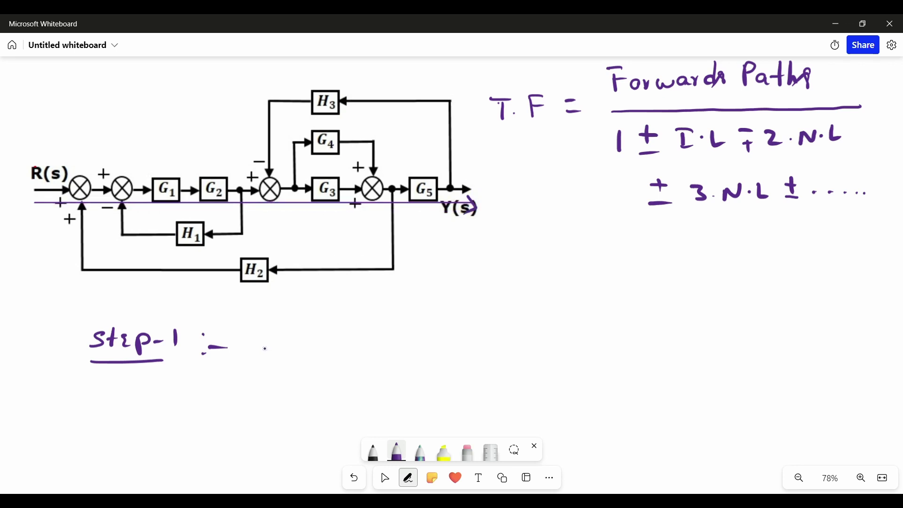
mouse_move(262, 326)
left_mouse_down()
mouse_move(258, 339)
mouse_move(272, 347)
mouse_move(292, 342)
left_mouse_up()
left_click_drag(307, 332, 329, 341)
mouse_move(346, 326)
left_mouse_down()
mouse_move(346, 339)
mouse_move(367, 336)
left_mouse_up()
mouse_move(394, 322)
left_mouse_down()
mouse_move(389, 337)
mouse_move(401, 321)
left_mouse_up()
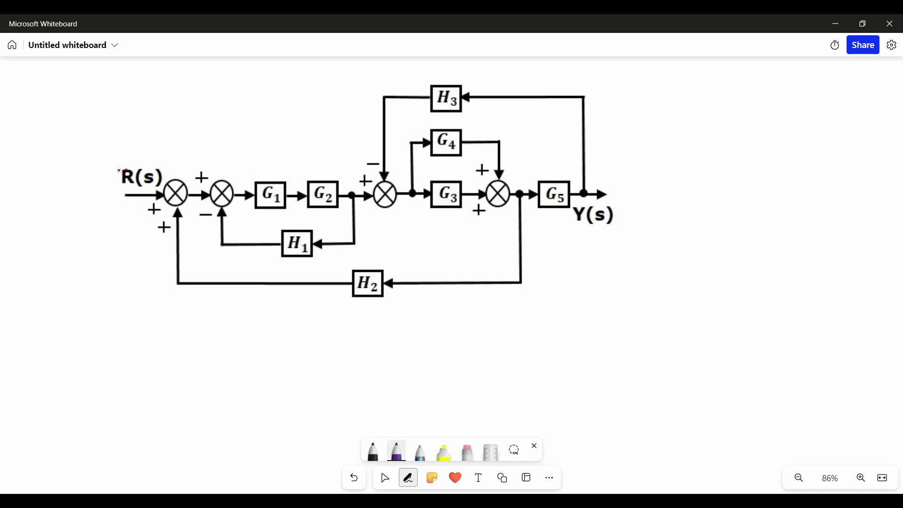
- Trace the path through G4, undoing one stray stroke, and write 'F.P-2 :- G1 G2 G4 G5'
mouse_move(120, 170)
left_mouse_down()
mouse_move(409, 175)
mouse_move(401, 123)
mouse_move(501, 124)
mouse_move(499, 167)
mouse_move(597, 171)
left_mouse_up()
key("ctrl+z")
left_click_drag(499, 167, 614, 166)
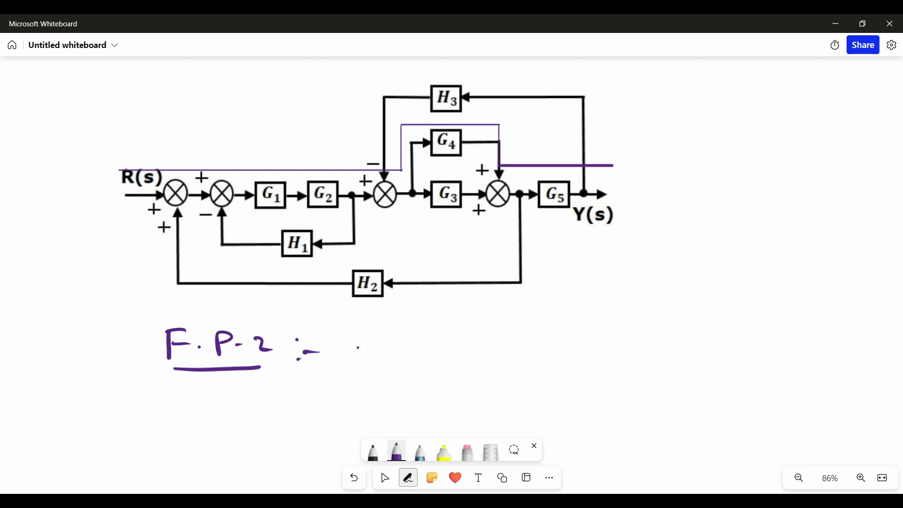
left_click_drag(360, 336, 364, 346)
mouse_move(371, 348)
left_mouse_down()
mouse_move(373, 356)
mouse_move(405, 344)
left_mouse_up()
mouse_move(406, 339)
left_mouse_down()
mouse_move(426, 351)
mouse_move(457, 343)
left_mouse_up()
left_click_drag(464, 337, 477, 349)
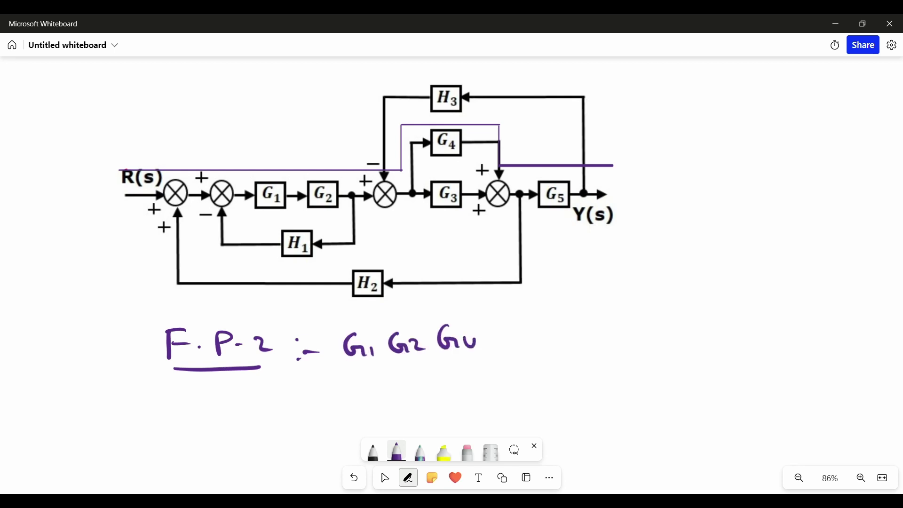
mouse_move(513, 326)
left_mouse_down()
mouse_move(523, 349)
mouse_move(535, 330)
left_mouse_up()
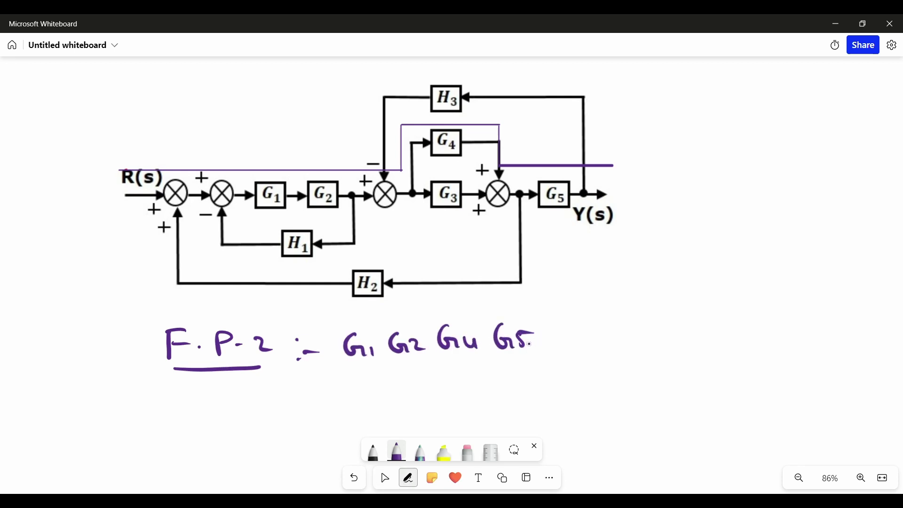
scroll(394, 193, "down", 1)
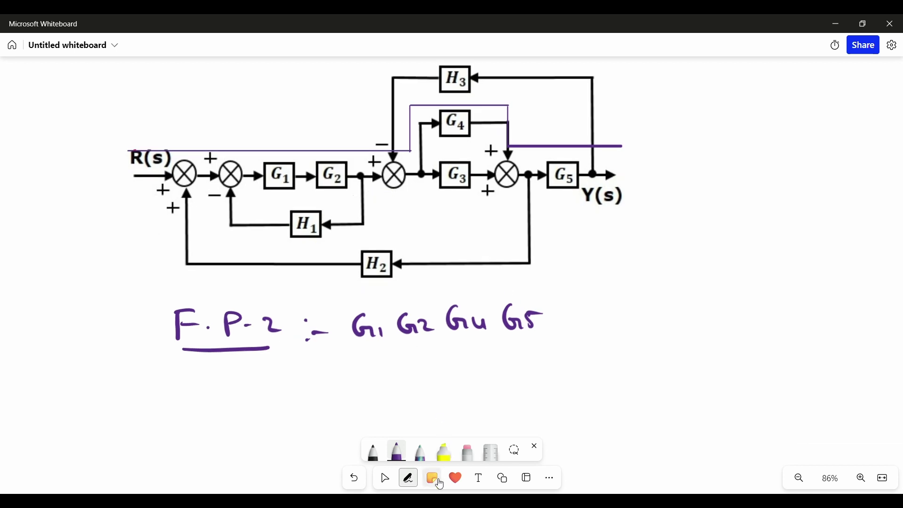
- Switch to the Select tool to work with a clean copy of the diagram
left_click(385, 478)
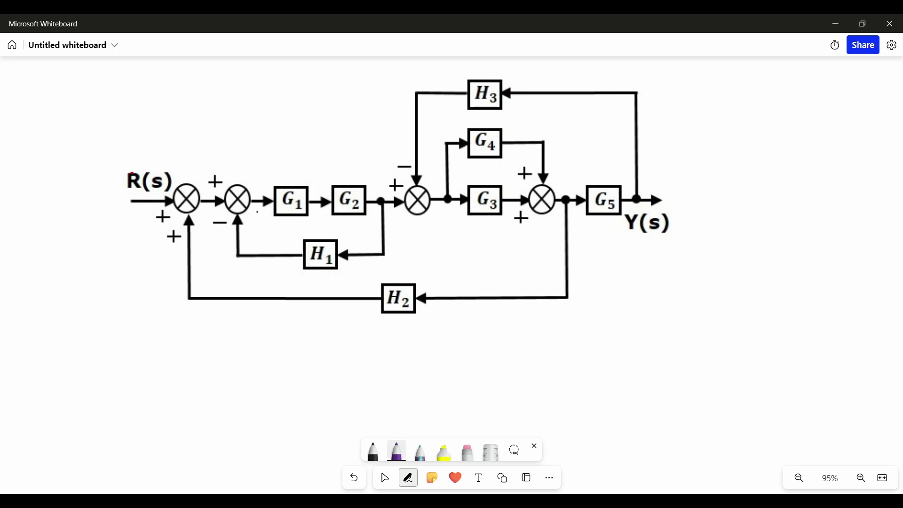
- Circle loop L1 around G1, G2 and H1, and the big loop through G4 and H2 as L2
mouse_move(257, 212)
left_mouse_down()
mouse_move(342, 212)
mouse_move(369, 233)
mouse_move(269, 245)
mouse_move(253, 225)
mouse_move(260, 212)
mouse_move(289, 249)
left_mouse_up()
left_click_drag(309, 222, 327, 238)
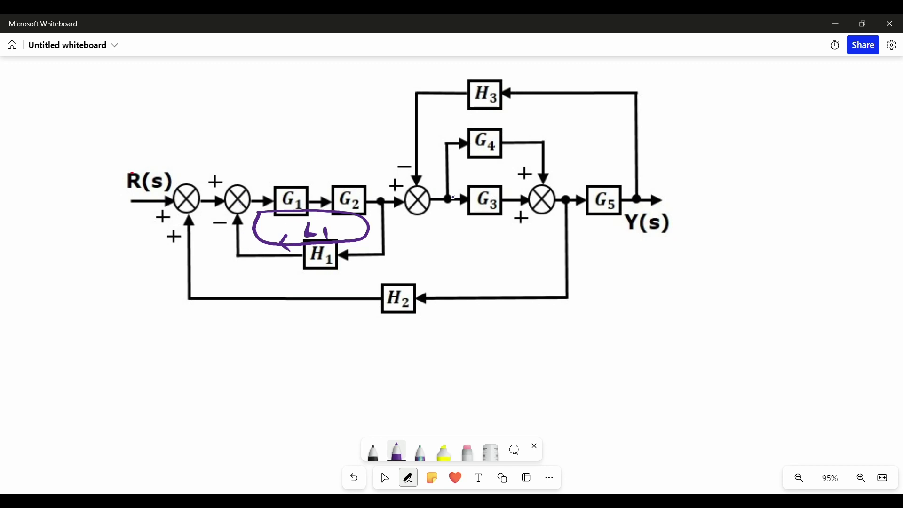
mouse_move(454, 192)
left_mouse_down()
mouse_move(454, 154)
mouse_move(536, 152)
mouse_move(540, 170)
mouse_move(563, 191)
mouse_move(548, 263)
mouse_move(558, 310)
mouse_move(199, 323)
mouse_move(184, 173)
mouse_move(453, 191)
left_mouse_up()
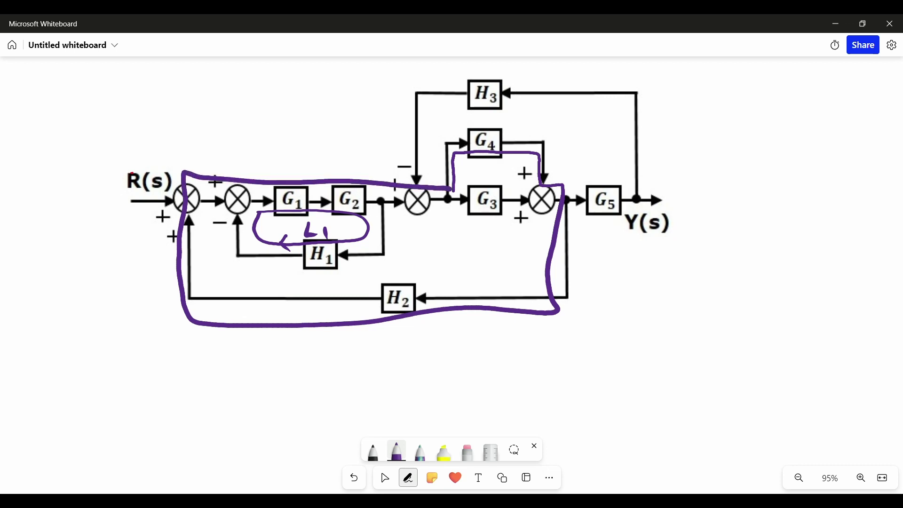
mouse_move(487, 322)
left_mouse_down()
mouse_move(487, 344)
mouse_move(533, 349)
left_mouse_up()
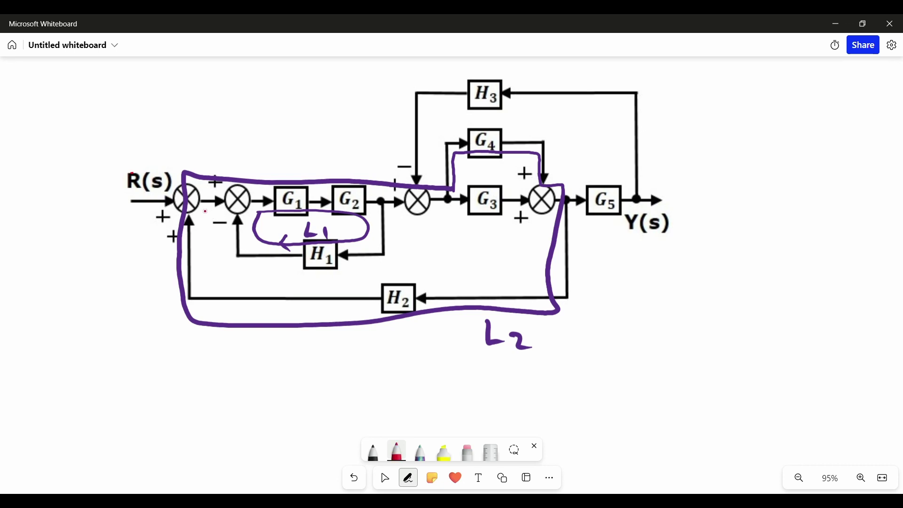
- Outline the G3–H2 loop in red labelled L3, and the H3 loop in light blue
mouse_move(202, 211)
left_mouse_down()
mouse_move(567, 222)
mouse_move(522, 371)
mouse_move(372, 366)
mouse_move(203, 209)
left_mouse_up()
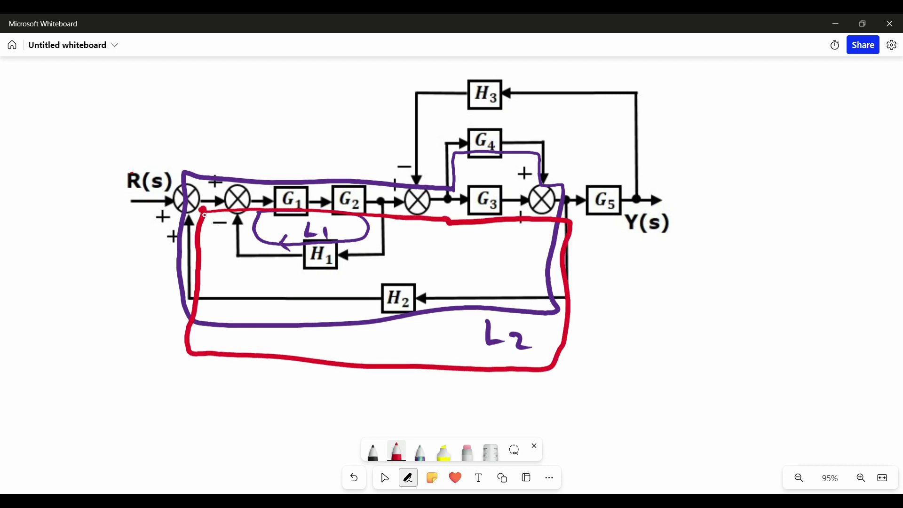
left_click_drag(575, 336, 633, 360)
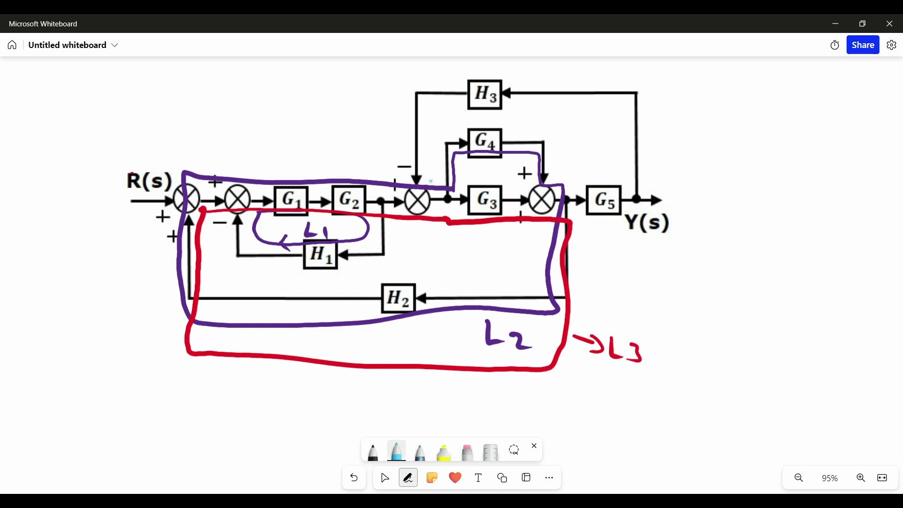
mouse_move(431, 182)
left_mouse_down()
mouse_move(622, 181)
mouse_move(637, 121)
mouse_move(631, 81)
mouse_move(500, 66)
mouse_move(426, 77)
mouse_move(414, 141)
mouse_move(424, 183)
mouse_move(432, 184)
left_mouse_up()
- Label the light-blue loop '→L4'
left_click_drag(644, 124, 665, 123)
mouse_move(663, 114)
left_mouse_down()
mouse_move(670, 127)
mouse_move(701, 130)
left_mouse_up()
left_click_drag(706, 117, 720, 126)
left_click_drag(727, 119, 730, 146)
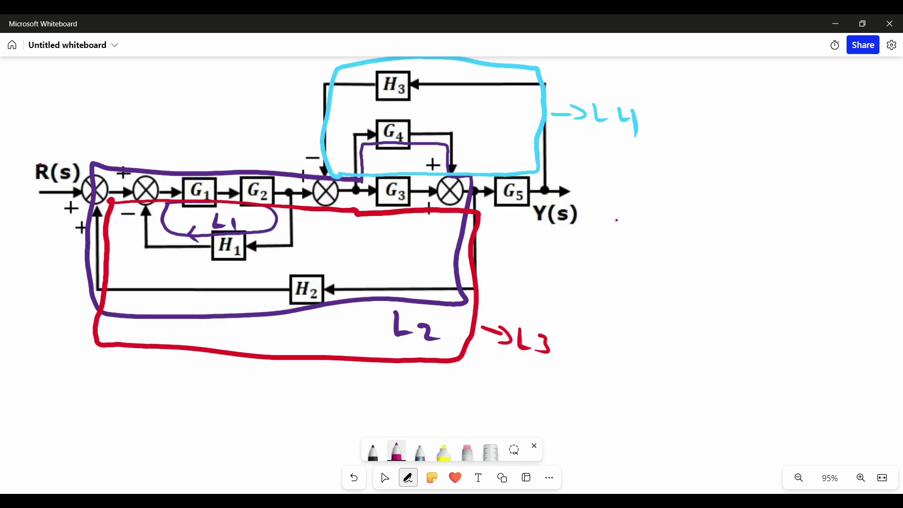
- In pink, write the L1 loop gain 'L1 → G1 G2 H1'
mouse_move(616, 213)
left_mouse_down()
mouse_move(618, 233)
mouse_move(645, 236)
left_mouse_up()
mouse_move(659, 222)
left_mouse_down()
mouse_move(682, 214)
mouse_move(686, 230)
left_mouse_up()
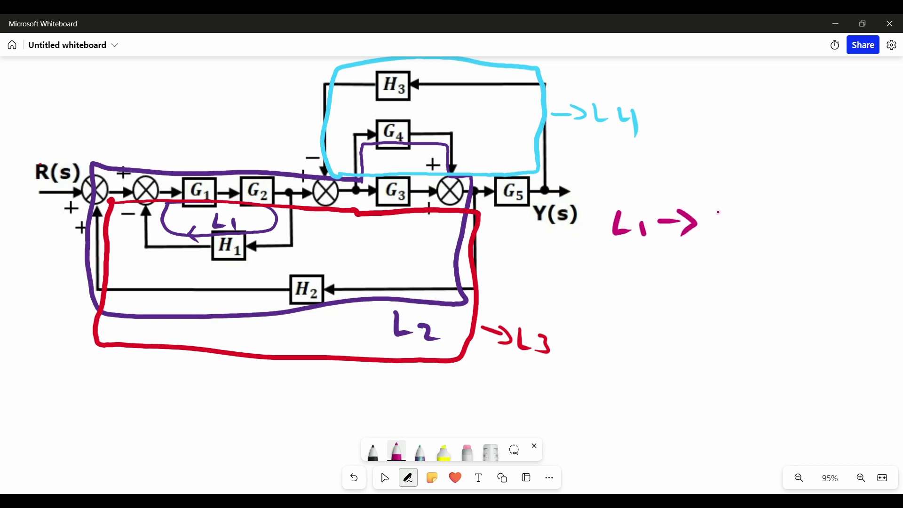
left_click_drag(745, 205, 754, 215)
mouse_move(758, 213)
left_mouse_down()
mouse_move(763, 224)
mouse_move(794, 216)
left_mouse_up()
left_click_drag(799, 208, 823, 217)
left_click_drag(837, 194, 838, 218)
left_click_drag(824, 209, 836, 207)
left_click_drag(846, 204, 850, 218)
- Write the L2 loop gain 'L2 → G1 G2 G4 H2'
left_click_drag(623, 275, 639, 295)
mouse_move(644, 283)
left_mouse_down()
mouse_move(659, 296)
mouse_move(694, 286)
mouse_move(693, 294)
left_mouse_up()
left_click_drag(743, 271, 748, 288)
mouse_move(752, 279)
left_mouse_down()
mouse_move(755, 288)
mouse_move(778, 285)
left_mouse_up()
left_click_drag(787, 278, 823, 284)
mouse_move(828, 278)
left_mouse_down()
mouse_move(836, 289)
mouse_move(853, 283)
left_mouse_up()
left_click_drag(864, 264, 865, 282)
left_click_drag(854, 276, 884, 281)
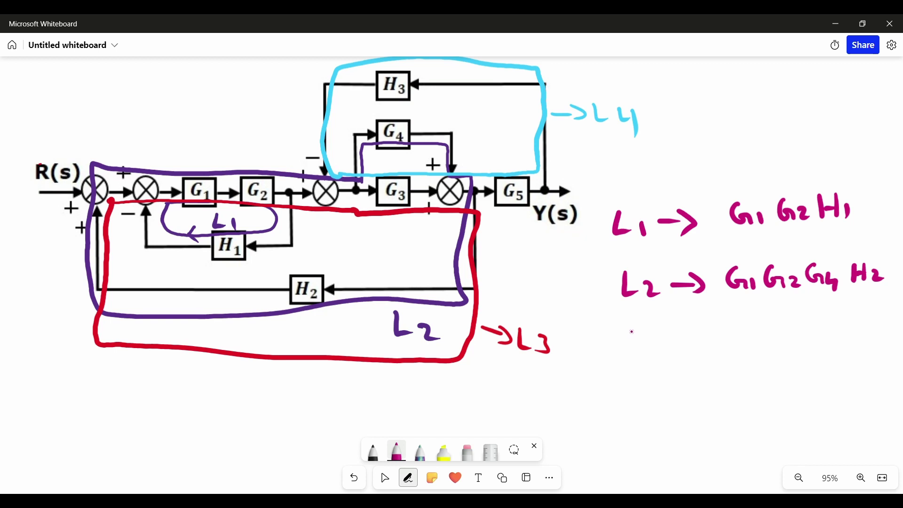
- Write the L3 loop gain 'L3 → G1 G2 G3 H2'
left_click_drag(627, 331, 635, 354)
mouse_move(638, 340)
left_mouse_down()
mouse_move(641, 355)
mouse_move(683, 343)
left_mouse_up()
mouse_move(705, 335)
left_mouse_down()
mouse_move(718, 353)
mouse_move(753, 349)
left_mouse_up()
mouse_move(756, 339)
left_mouse_down()
mouse_move(768, 349)
mouse_move(790, 346)
left_mouse_up()
left_click_drag(798, 334, 803, 351)
left_click_drag(820, 323, 820, 344)
mouse_move(835, 324)
left_mouse_down()
mouse_move(836, 343)
mouse_move(832, 332)
left_mouse_up()
left_click_drag(842, 329, 863, 342)
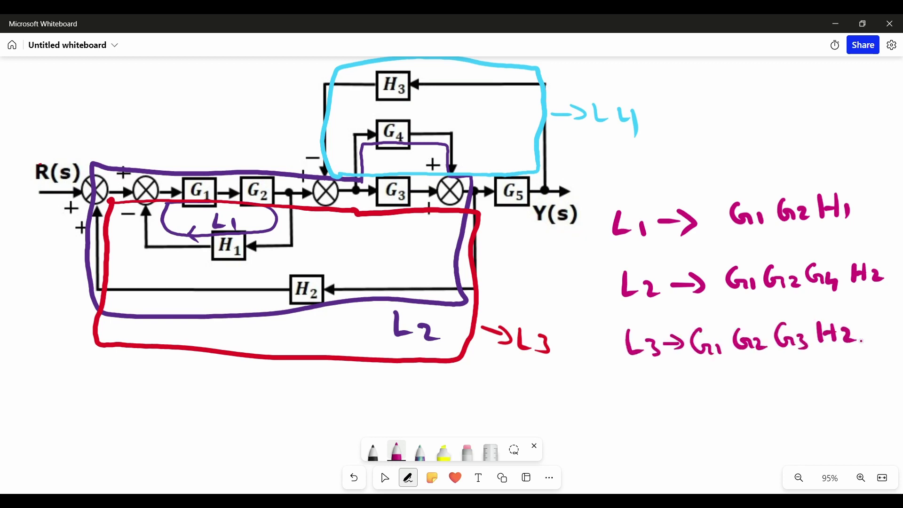
- Write the L4 loop gain 'L4 → G3 G5 H3' and stop inking
left_click_drag(639, 385, 655, 407)
mouse_move(660, 392)
left_mouse_down()
mouse_move(675, 412)
mouse_move(706, 394)
left_mouse_up()
mouse_move(696, 386)
left_mouse_down()
mouse_move(705, 393)
mouse_move(697, 405)
left_mouse_up()
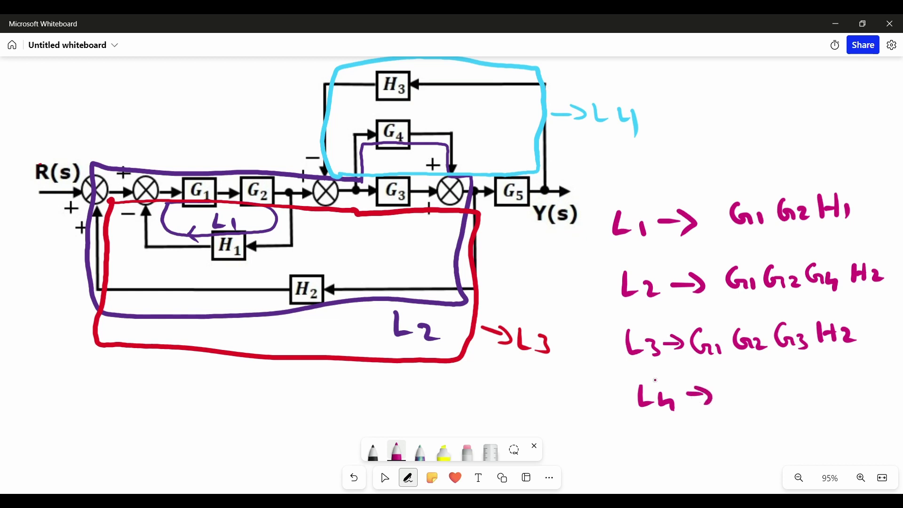
left_click_drag(742, 388, 743, 399)
left_click_drag(749, 392, 762, 405)
mouse_move(794, 383)
left_mouse_down()
mouse_move(786, 402)
mouse_move(821, 381)
mouse_move(819, 398)
left_mouse_up()
left_click_drag(835, 377, 839, 401)
left_click(385, 478)
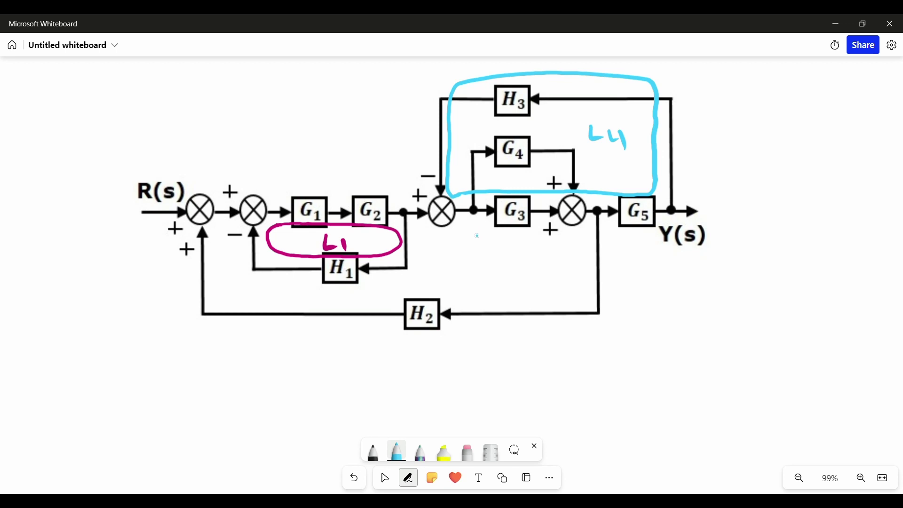
- Write '2·N·L → G1G2H1' as the first non-touching loop pair
left_click_drag(459, 366, 481, 380)
left_click(488, 372)
left_click_drag(501, 379, 520, 359)
left_click(528, 369)
left_click_drag(540, 359, 551, 370)
left_click_drag(567, 361, 583, 372)
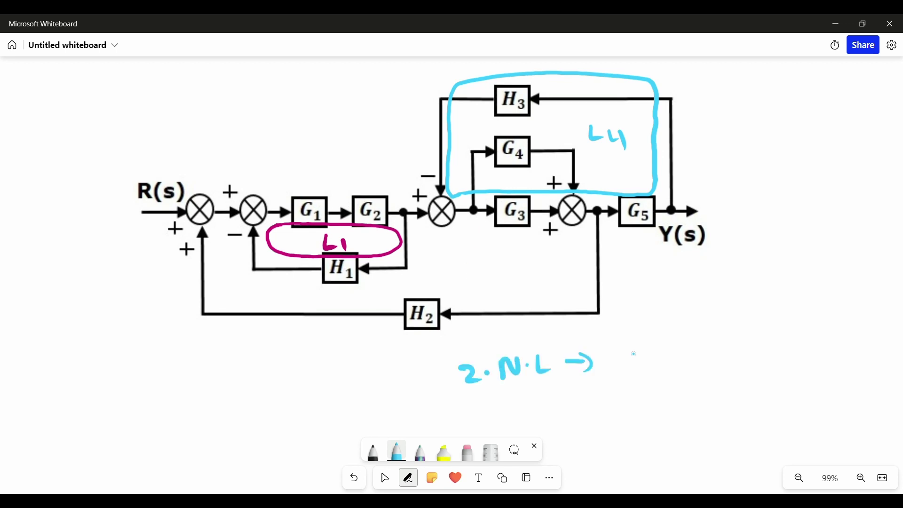
left_click_drag(625, 343, 644, 366)
left_click_drag(664, 346, 678, 360)
left_click_drag(681, 347, 700, 359)
mouse_move(712, 336)
left_mouse_down()
mouse_move(714, 356)
mouse_move(710, 345)
left_mouse_up()
left_click_drag(728, 343, 728, 357)
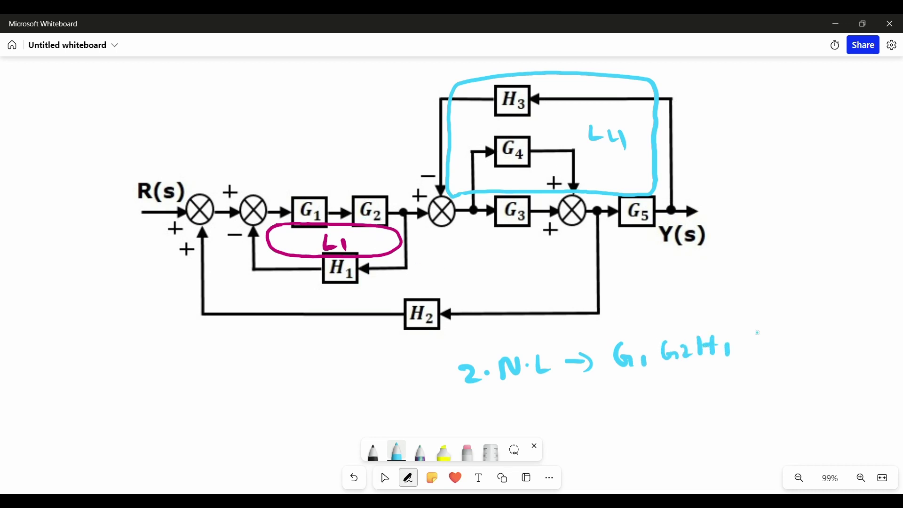
- Complete the pair with G3G5H3 and begin a green outline of the loop over G4
left_click_drag(761, 333, 777, 352)
left_click_drag(803, 323, 806, 341)
mouse_move(825, 325)
left_mouse_down()
mouse_move(819, 348)
mouse_move(830, 341)
left_mouse_up()
left_click_drag(831, 331, 842, 330)
left_click_drag(843, 320, 844, 339)
left_click_drag(847, 327, 856, 338)
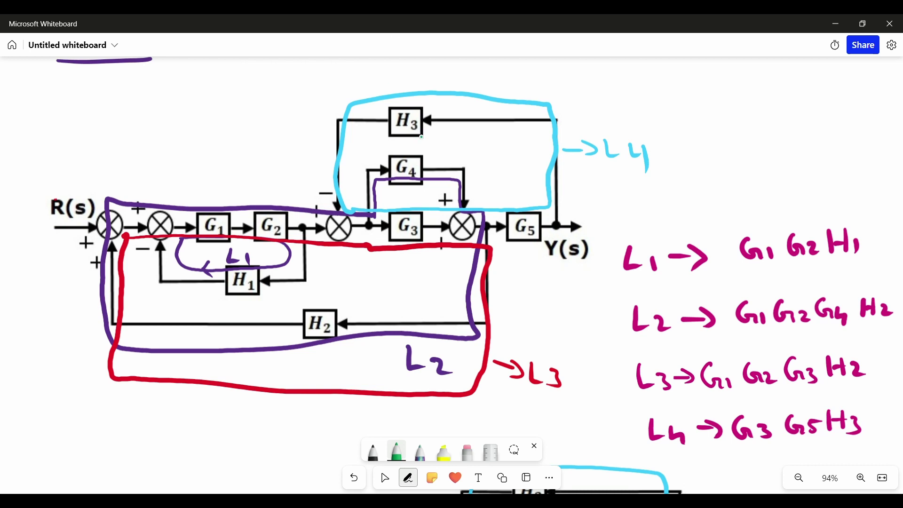
mouse_move(346, 196)
left_mouse_down()
mouse_move(360, 195)
mouse_move(359, 160)
mouse_move(480, 156)
mouse_move(478, 207)
mouse_move(589, 205)
mouse_move(600, 165)
mouse_move(585, 102)
mouse_move(557, 79)
mouse_move(347, 77)
mouse_move(323, 96)
mouse_move(319, 160)
mouse_move(350, 193)
left_mouse_up()
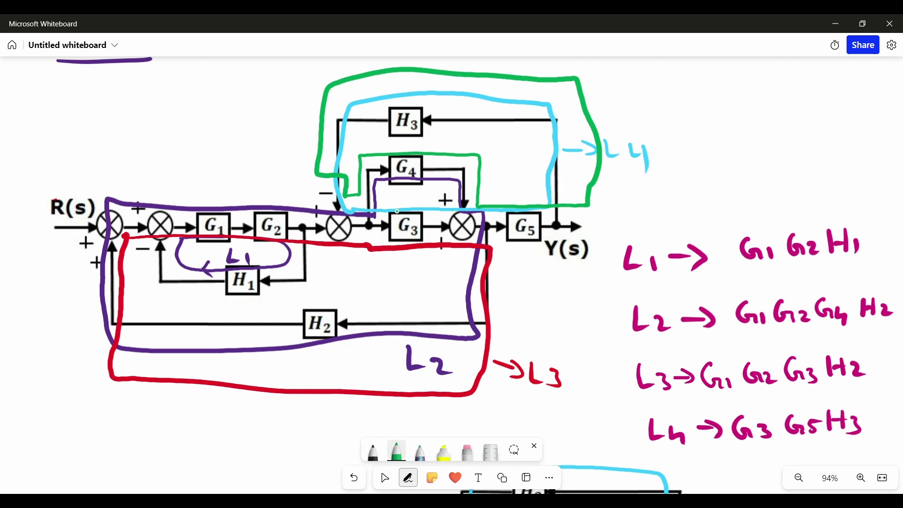
- Write 'L5 → G4 G5 H3' in green above the L1 entry of the loop list
left_click_drag(626, 196, 637, 213)
mouse_move(658, 198)
left_mouse_down()
mouse_move(644, 212)
mouse_move(695, 199)
mouse_move(692, 205)
left_mouse_up()
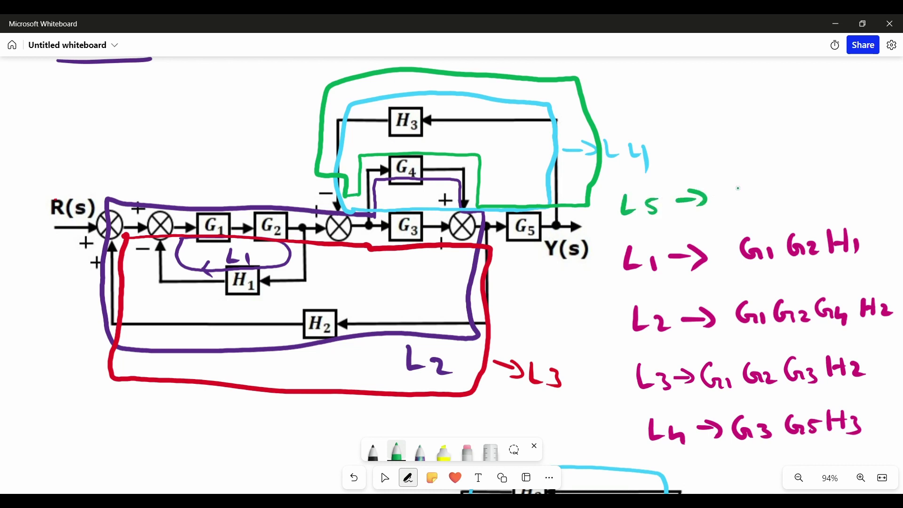
left_click_drag(753, 182, 752, 192)
left_click_drag(758, 187, 800, 190)
left_click_drag(808, 179, 806, 193)
left_click_drag(807, 178, 831, 189)
left_click_drag(833, 181, 847, 174)
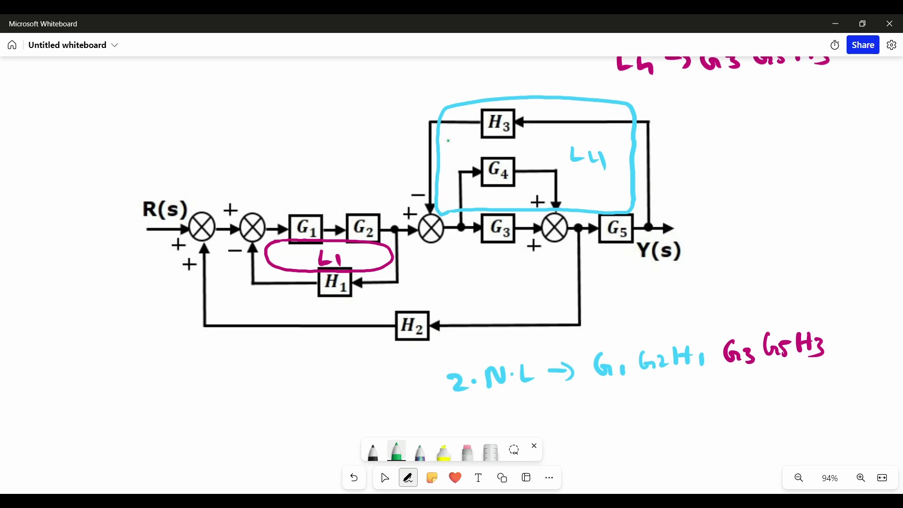
- Outline the L5 loop on the diagram in green
mouse_move(430, 239)
left_mouse_down()
mouse_move(480, 189)
mouse_move(556, 191)
mouse_move(552, 240)
mouse_move(710, 252)
mouse_move(704, 167)
mouse_move(517, 84)
mouse_move(422, 101)
mouse_move(429, 239)
left_mouse_up()
left_click_drag(466, 416, 487, 430)
left_click(496, 422)
- Write the second non-touching pair '2·N·L → G1G2H1 G4G5H3' below the first
left_click_drag(508, 425, 523, 411)
left_click(533, 422)
mouse_move(541, 406)
left_mouse_down()
mouse_move(555, 425)
mouse_move(590, 411)
mouse_move(578, 421)
mouse_move(627, 415)
left_mouse_up()
mouse_move(635, 408)
left_mouse_down()
mouse_move(636, 419)
mouse_move(664, 417)
left_mouse_up()
left_click_drag(668, 404, 686, 416)
left_click_drag(690, 405, 703, 414)
left_click_drag(714, 402, 714, 415)
left_click_drag(750, 390, 751, 407)
mouse_move(756, 398)
left_mouse_down()
mouse_move(772, 411)
mouse_move(795, 409)
left_mouse_up()
mouse_move(820, 391)
left_mouse_down()
mouse_move(806, 408)
mouse_move(840, 401)
mouse_move(849, 410)
left_mouse_up()
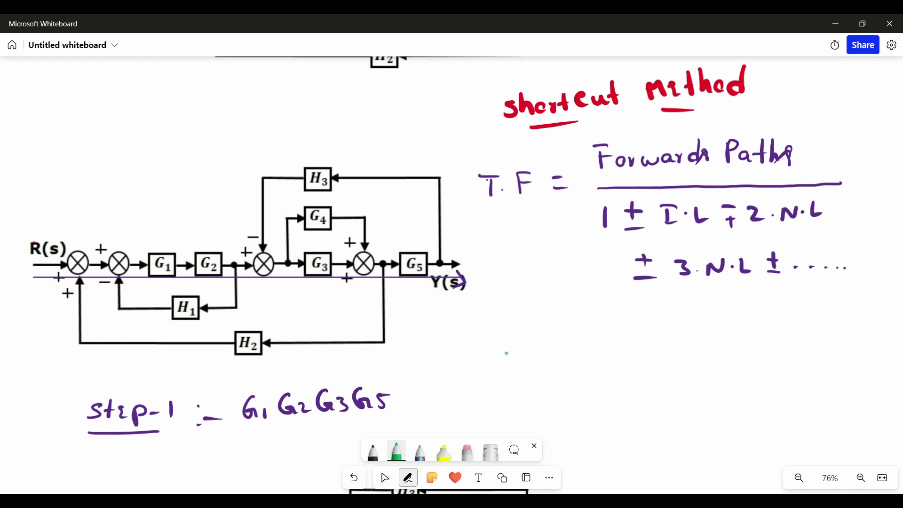
- Write the green numerator G1G2G3G5 + G1G2G4G5, draw its fraction bar, and begin the denominator with 1
left_click_drag(490, 356, 512, 353)
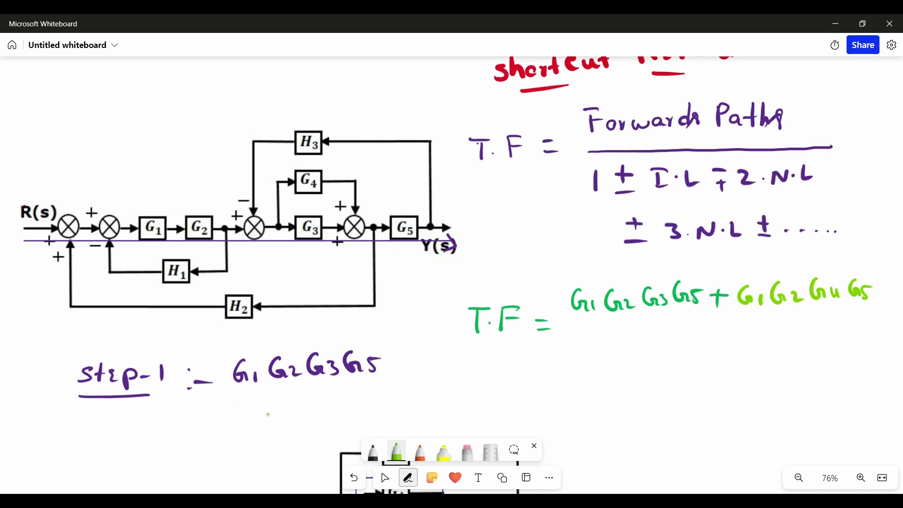
key("Escape")
scroll(292, 216, "down", 5)
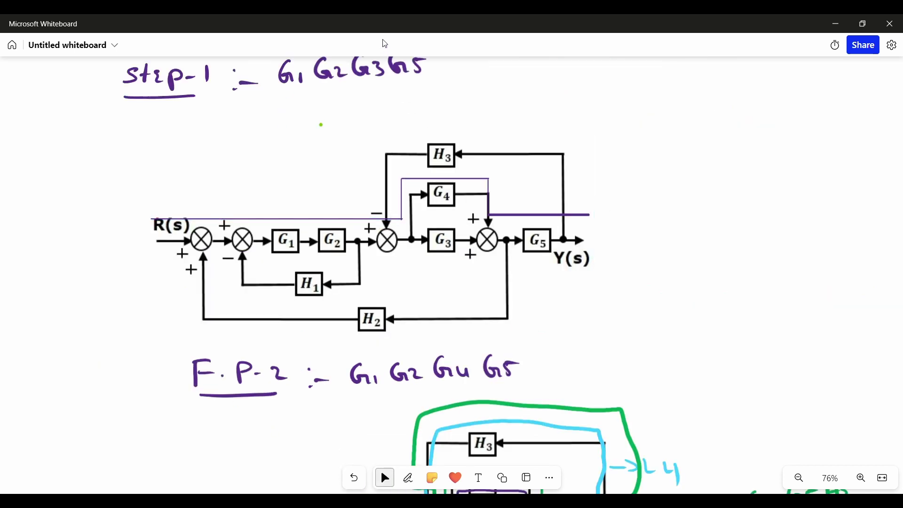
scroll(391, 49, "up", 5)
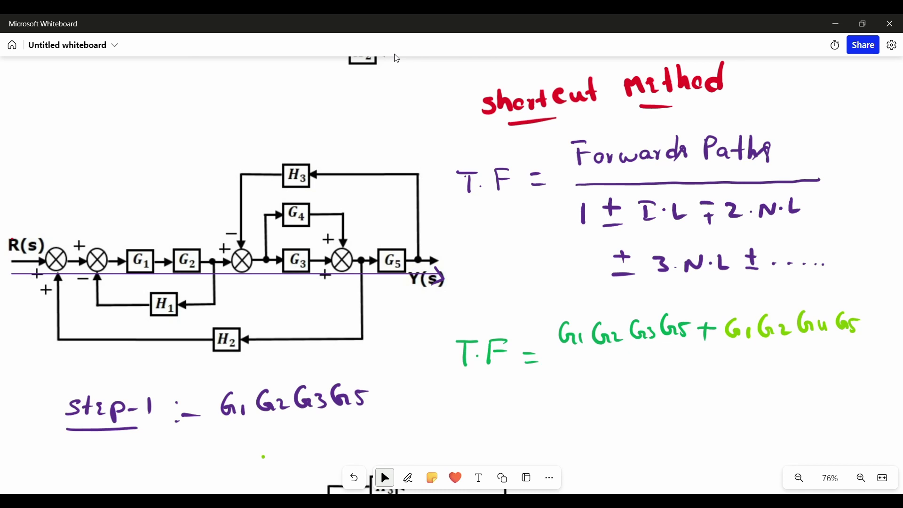
left_click(408, 479)
mouse_move(873, 356)
left_mouse_down()
mouse_move(560, 363)
mouse_move(568, 403)
left_mouse_up()
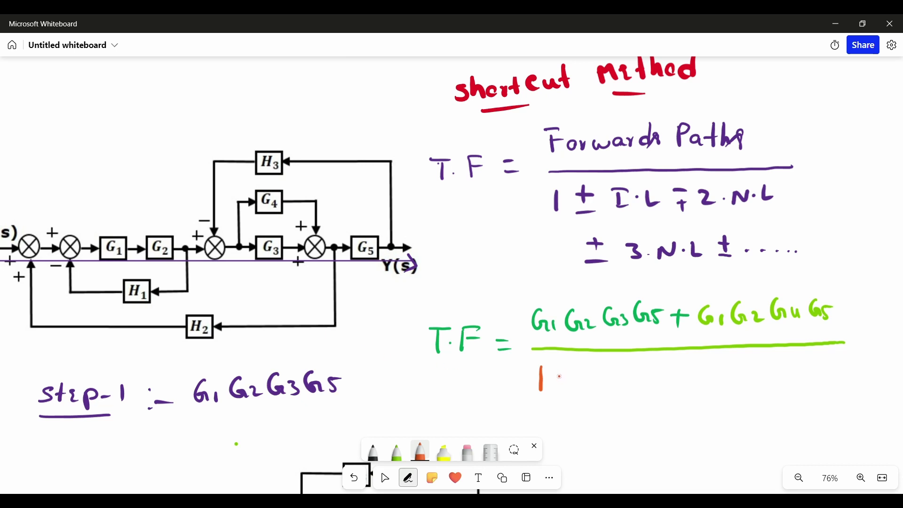
- Write '+ G1G2H1' after the 1 in orange, then return to the F.P-2 loop diagram
left_click_drag(556, 380, 582, 379)
left_click_drag(567, 370, 567, 392)
left_click_drag(610, 370, 605, 382)
mouse_move(616, 377)
left_mouse_down()
mouse_move(616, 387)
mouse_move(648, 382)
left_mouse_up()
left_click_drag(652, 375, 660, 384)
mouse_move(670, 374)
left_mouse_down()
mouse_move(670, 385)
mouse_move(685, 385)
left_mouse_up()
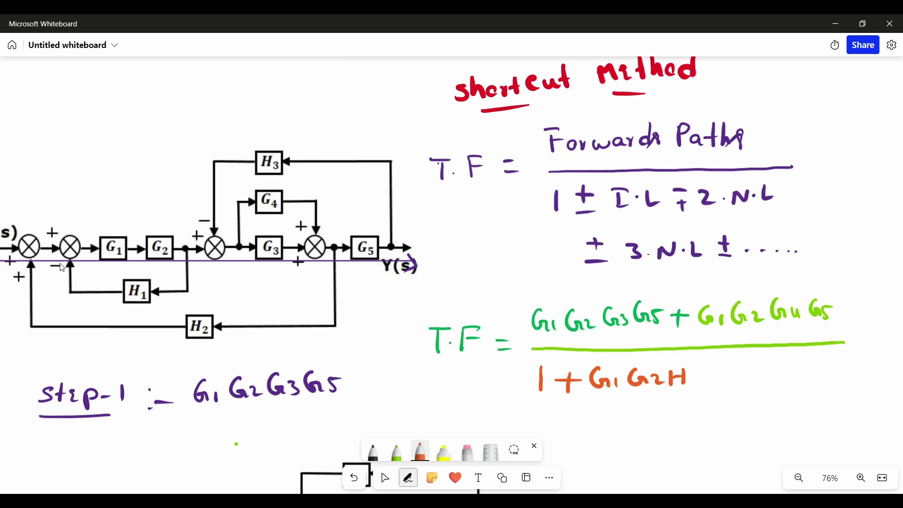
left_click_drag(407, 351, 414, 350)
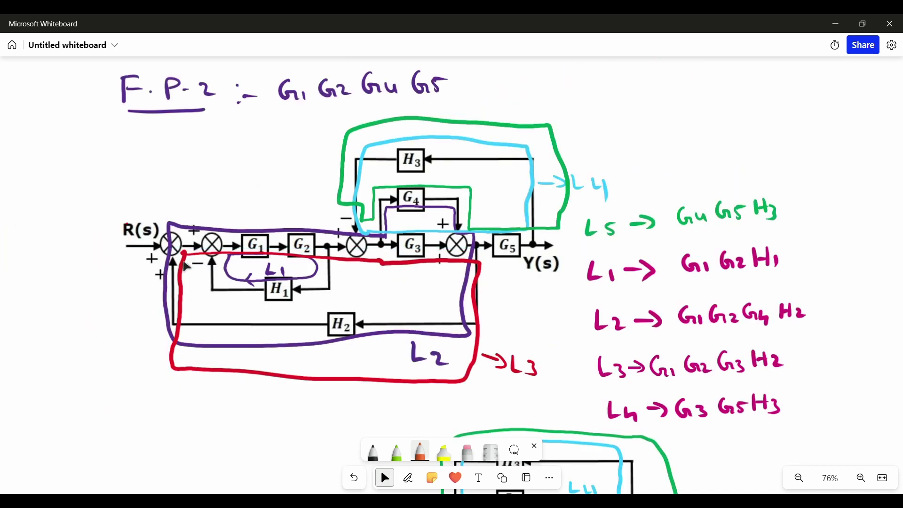
left_click(172, 248)
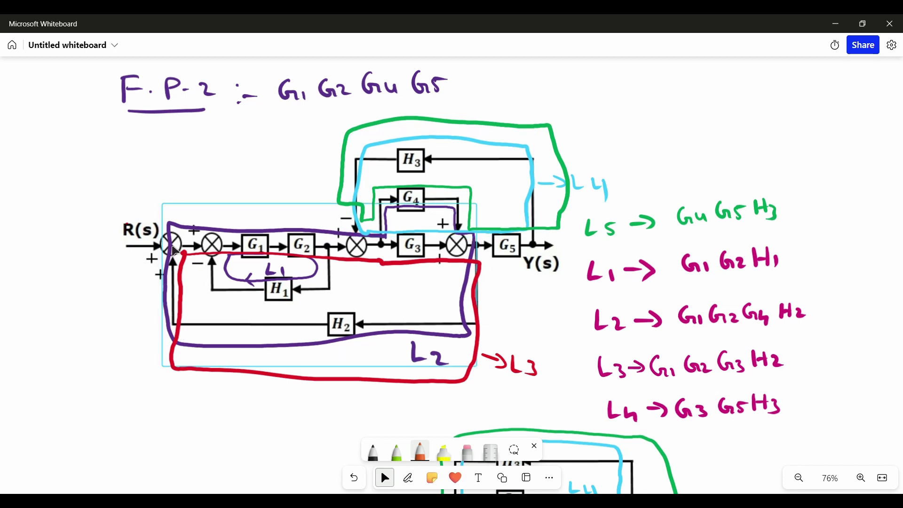
scroll(175, 252, "up", 1)
scroll(175, 252, "left", 1)
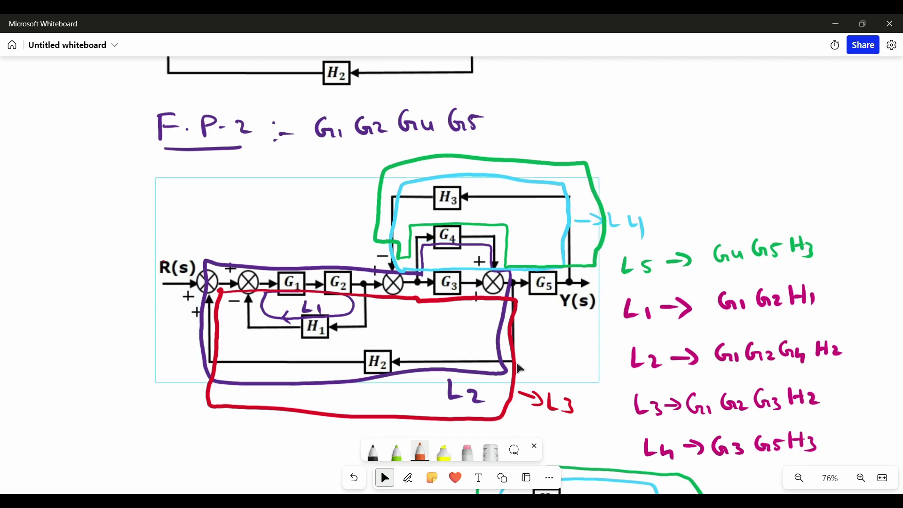
scroll(150, 220, "down", 1)
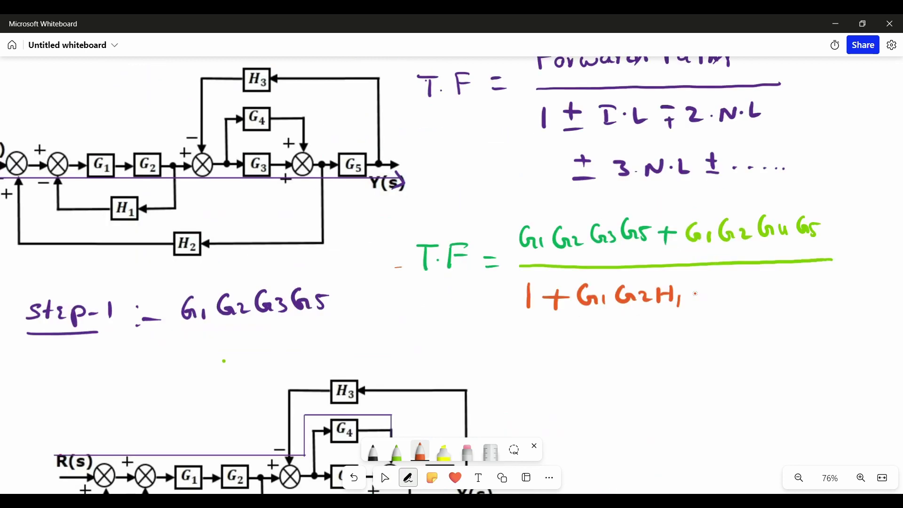
left_click_drag(694, 293, 708, 292)
- Add the loop terms − G1G2G4H2 and − G1G2G3H2 to the denominator
mouse_move(732, 288)
left_mouse_down()
mouse_move(739, 303)
mouse_move(841, 303)
left_mouse_up()
left_click_drag(845, 291, 857, 302)
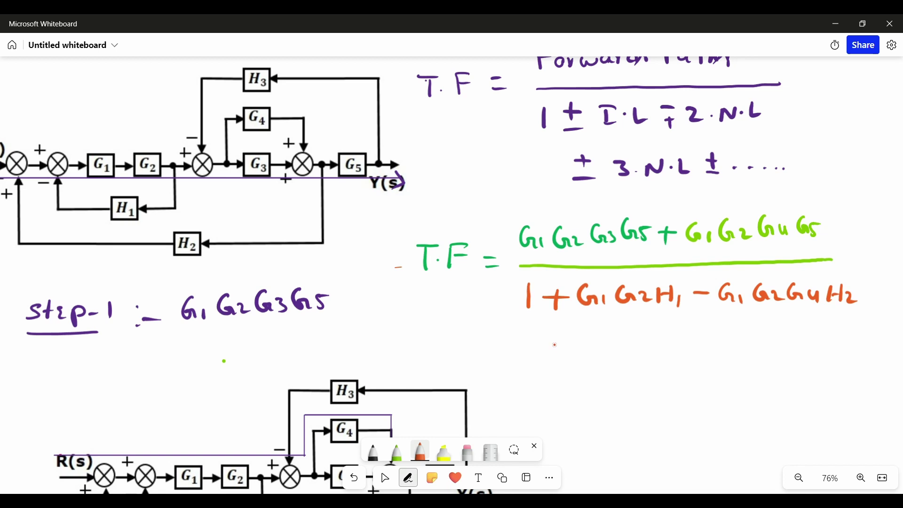
left_click_drag(548, 349, 558, 348)
left_click_drag(592, 339, 597, 356)
left_click_drag(611, 337, 627, 351)
left_click_drag(633, 346, 672, 356)
left_click_drag(687, 337, 687, 354)
left_click_drag(698, 338, 697, 347)
left_click_drag(701, 342, 717, 355)
left_click(725, 352)
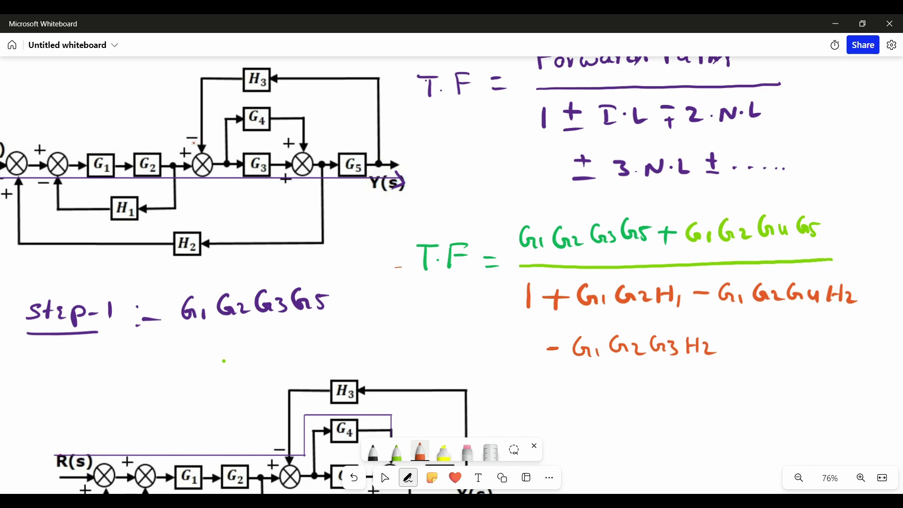
- Append the loop terms + G3G5H3 and + G4G5H3 to the denominator
mouse_move(732, 347)
left_mouse_down()
mouse_move(741, 358)
mouse_move(852, 346)
mouse_move(864, 356)
left_mouse_up()
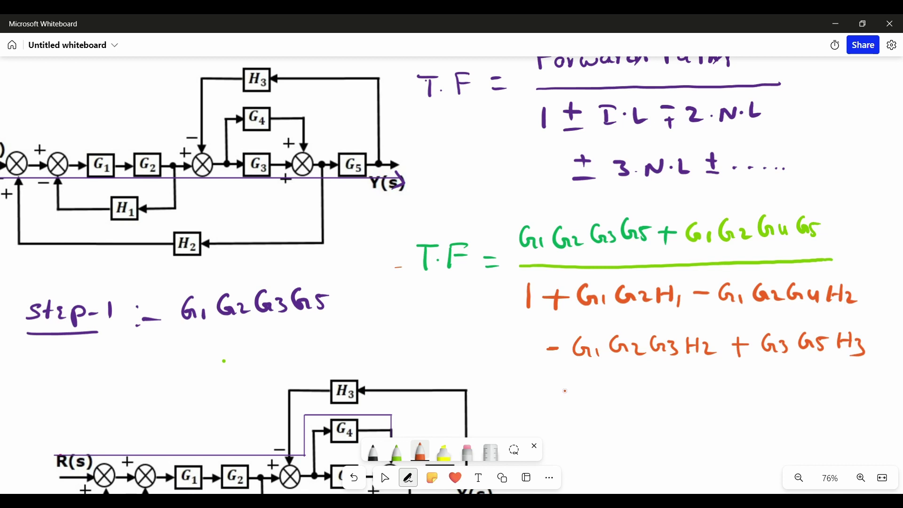
left_click_drag(559, 390, 582, 390)
left_click_drag(569, 384, 568, 399)
left_click_drag(615, 382, 616, 390)
left_click_drag(621, 385, 661, 392)
mouse_move(669, 386)
left_mouse_down()
mouse_move(670, 400)
mouse_move(683, 384)
left_mouse_up()
left_click_drag(691, 382, 712, 401)
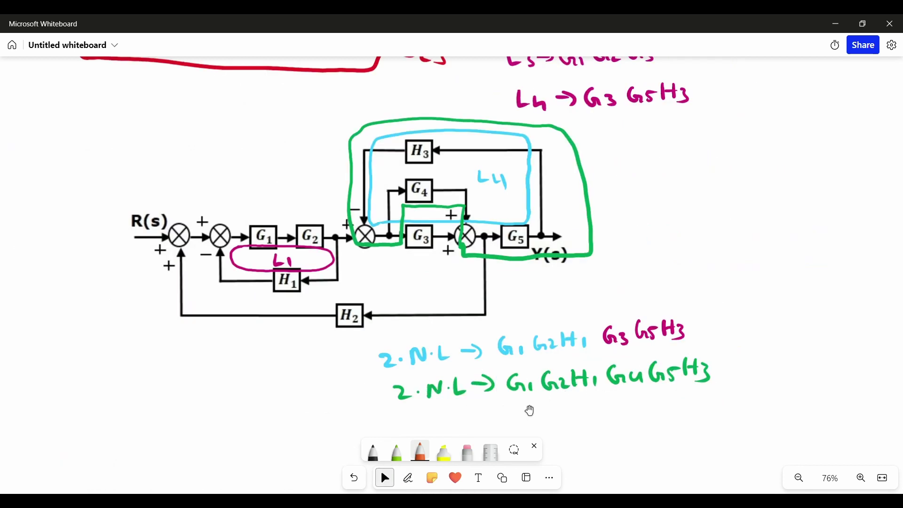
- Tag the green loop '→L5' and mark the pairs '→L1 L4' and '→L1 L5' in orange
mouse_move(709, 325)
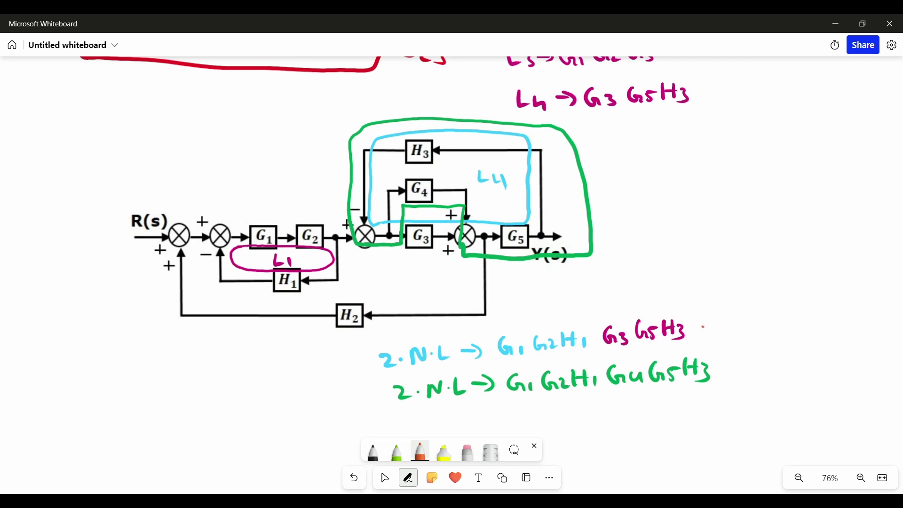
left_click_drag(703, 326, 723, 327)
mouse_move(733, 313)
left_mouse_down()
mouse_move(752, 329)
mouse_move(780, 322)
left_mouse_up()
left_click_drag(600, 229, 639, 233)
left_click_drag(654, 221, 643, 235)
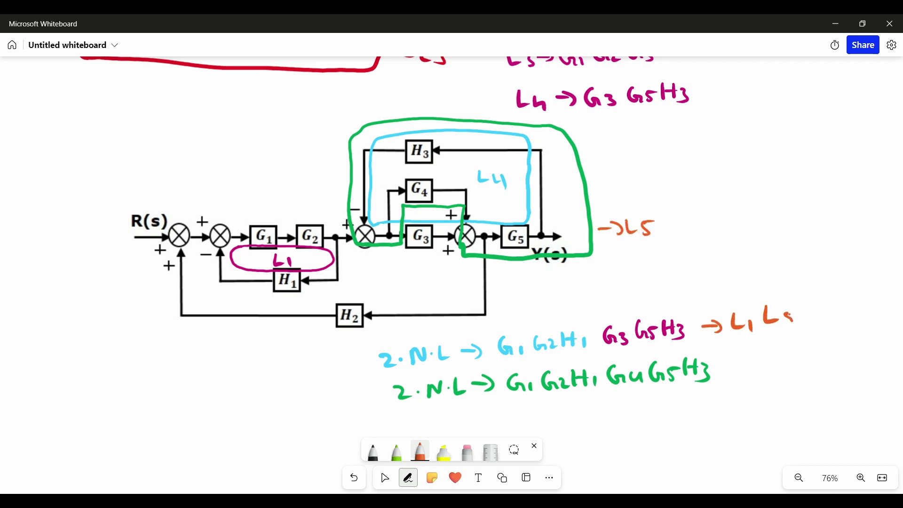
left_click_drag(791, 317, 802, 335)
left_click_drag(722, 367, 746, 367)
left_click_drag(754, 355, 762, 371)
mouse_move(770, 362)
left_mouse_down()
mouse_move(772, 373)
mouse_move(799, 367)
mouse_move(816, 352)
left_mouse_up()
left_click_drag(803, 354, 808, 371)
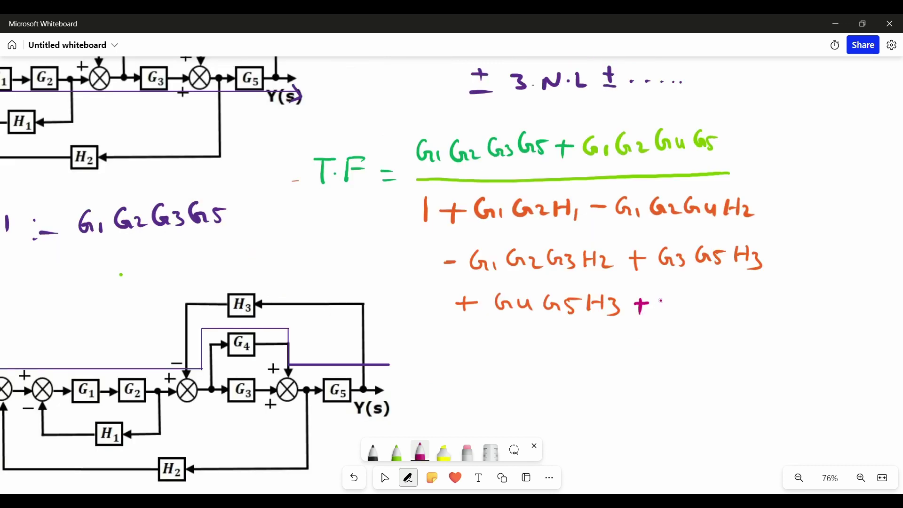
- Append + G1G2H1G4G5H3 in magenta, tagging its factors L1 and L5
left_click_drag(674, 298, 672, 307)
left_click_drag(681, 301, 683, 313)
mouse_move(698, 297)
left_mouse_down()
mouse_move(697, 309)
mouse_move(724, 312)
left_mouse_up()
left_click_drag(725, 305, 735, 312)
mouse_move(743, 299)
left_mouse_down()
mouse_move(743, 312)
mouse_move(761, 305)
left_mouse_up()
left_click_drag(769, 299, 827, 311)
mouse_move(843, 292)
left_mouse_down()
mouse_move(841, 311)
mouse_move(840, 302)
left_mouse_up()
mouse_move(847, 298)
left_mouse_down()
mouse_move(854, 313)
mouse_move(842, 316)
left_mouse_up()
left_click_drag(714, 278, 728, 287)
left_click_drag(790, 269, 806, 283)
left_click_drag(807, 271, 818, 271)
- Append + G1G2H1G3G5H3 and tag its G1G2H1 factor L1
mouse_move(568, 369)
left_mouse_down()
mouse_move(582, 368)
mouse_move(577, 381)
mouse_move(619, 371)
left_mouse_up()
left_click_drag(626, 368, 627, 377)
mouse_move(648, 365)
left_mouse_down()
mouse_move(640, 377)
mouse_move(664, 377)
left_mouse_up()
mouse_move(672, 362)
left_mouse_down()
mouse_move(670, 377)
mouse_move(683, 375)
left_mouse_up()
left_click_drag(673, 368, 697, 379)
left_click_drag(732, 355, 733, 365)
mouse_move(737, 362)
left_mouse_down()
mouse_move(742, 373)
mouse_move(783, 371)
mouse_move(800, 353)
left_mouse_up()
left_click_drag(797, 353, 796, 372)
mouse_move(810, 352)
left_mouse_down()
mouse_move(810, 370)
mouse_move(809, 360)
left_mouse_up()
left_click_drag(818, 356, 819, 374)
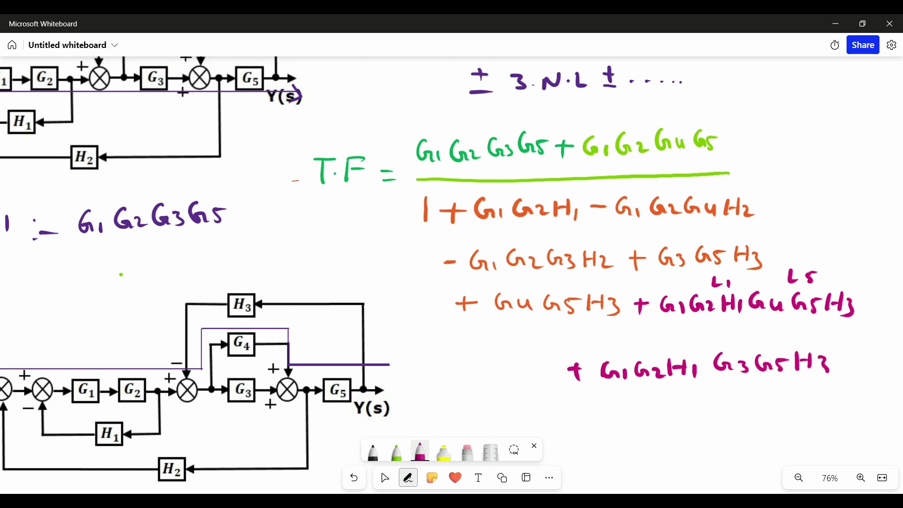
left_click_drag(645, 341, 657, 352)
left_click_drag(663, 346, 664, 352)
- Label the remaining denominator terms L1 through L5 above each term
left_click_drag(747, 331, 757, 342)
left_click_drag(762, 332, 774, 344)
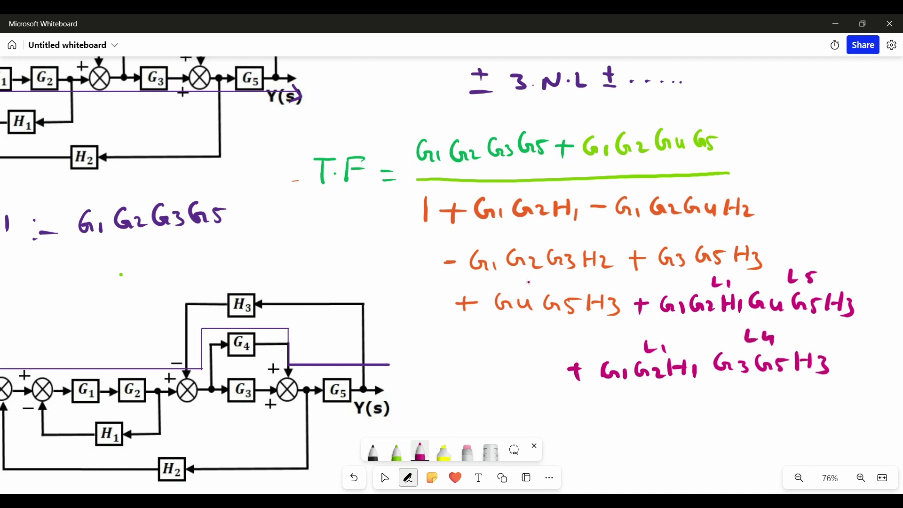
left_click_drag(538, 282, 548, 292)
mouse_move(561, 285)
left_mouse_down()
mouse_move(553, 293)
mouse_move(566, 282)
left_mouse_up()
mouse_move(689, 226)
left_mouse_down()
mouse_move(698, 240)
mouse_move(706, 236)
left_mouse_up()
left_click_drag(709, 231, 714, 239)
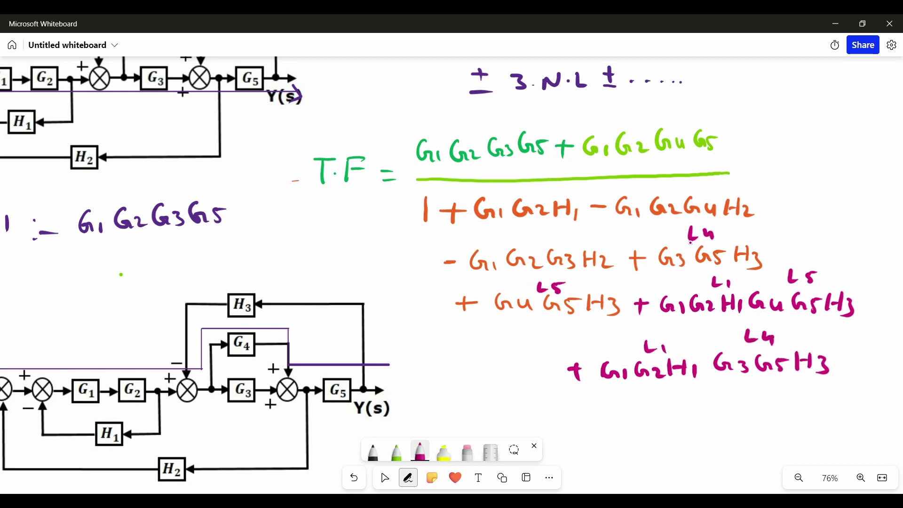
left_click_drag(529, 225, 550, 240)
left_click_drag(666, 186, 677, 199)
left_click_drag(682, 187, 696, 196)
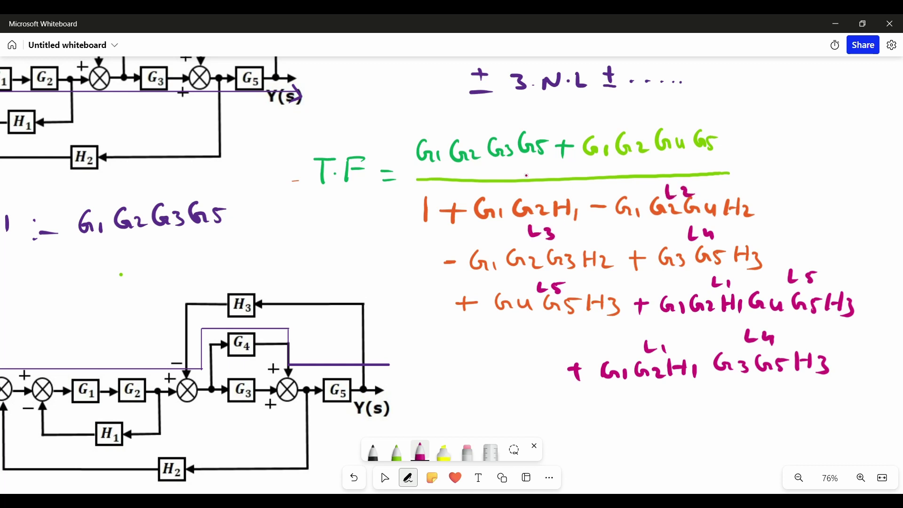
left_click_drag(523, 184, 541, 192)
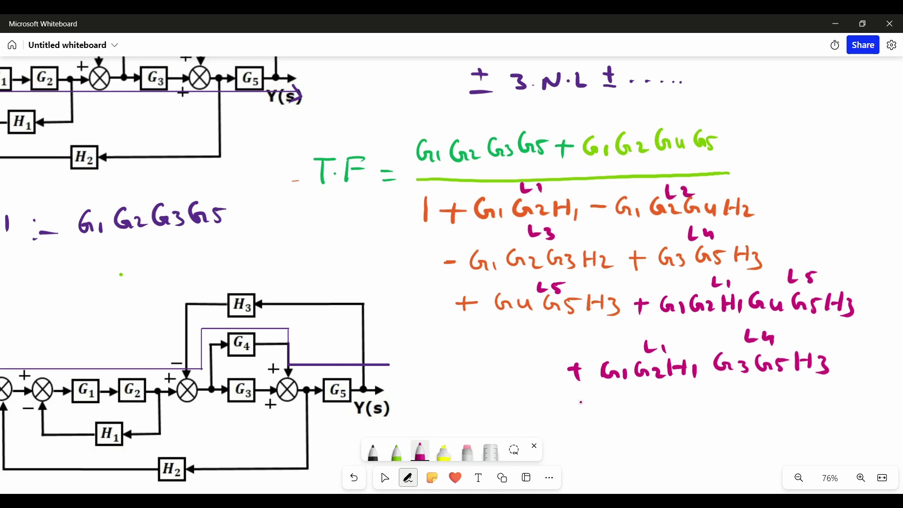